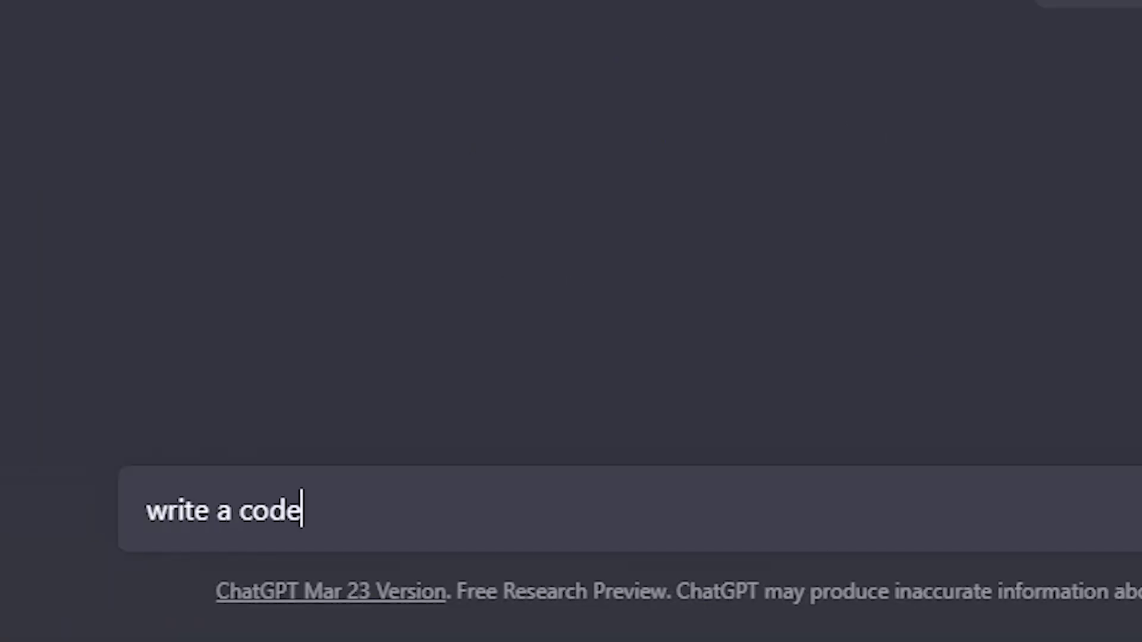
- Request Python Pong game code from ChatGPT, then ask 'how to implement this code'
{"action": "key", "text": "Return"}
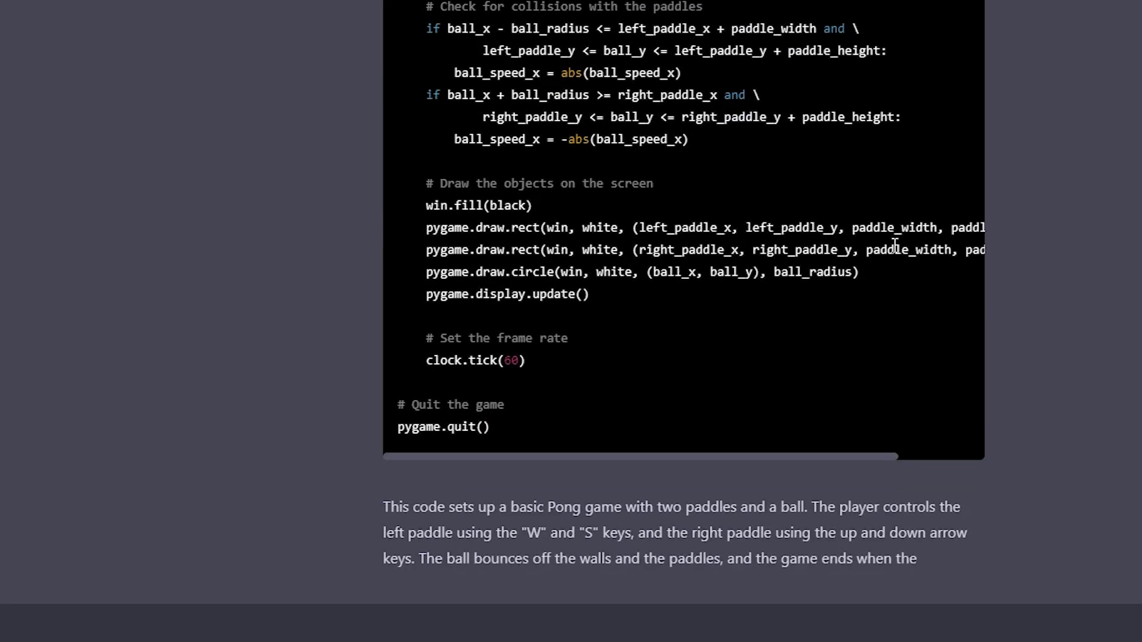
{"action": "type", "text": "how to implement this co"}
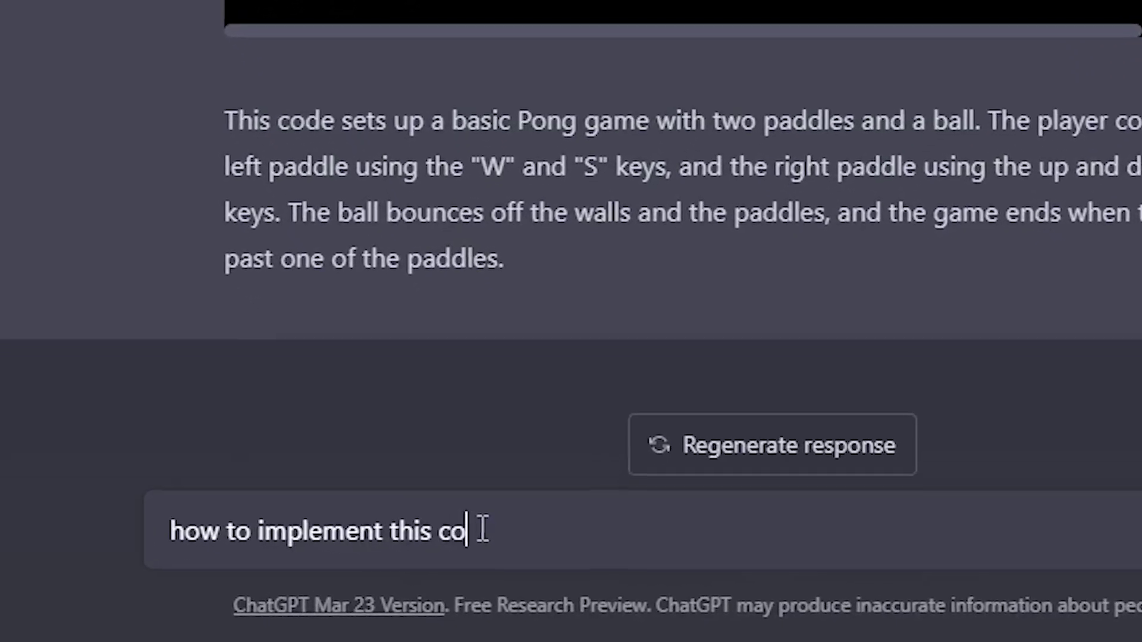
{"action": "type", "text": "de"}
{"action": "key", "text": "Return"}
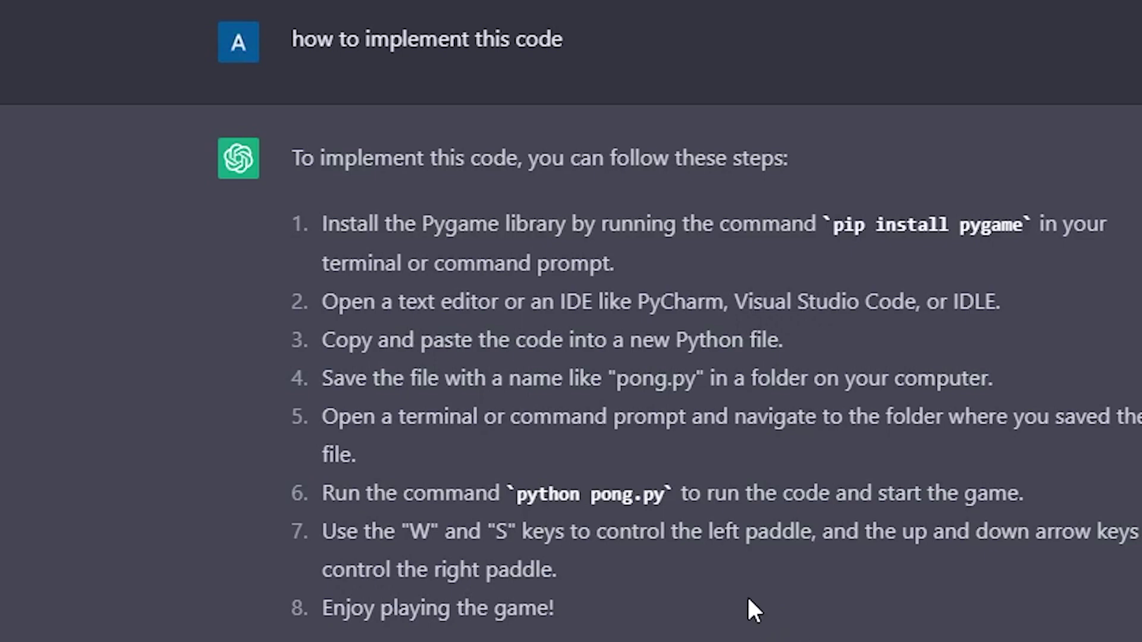
- Run 'pip install pygame' in Command Prompt, then select the name Visual Studio Code in the chat
{"action": "left_click_drag", "start_coordinate": [411, 238], "coordinate": [619, 267]}
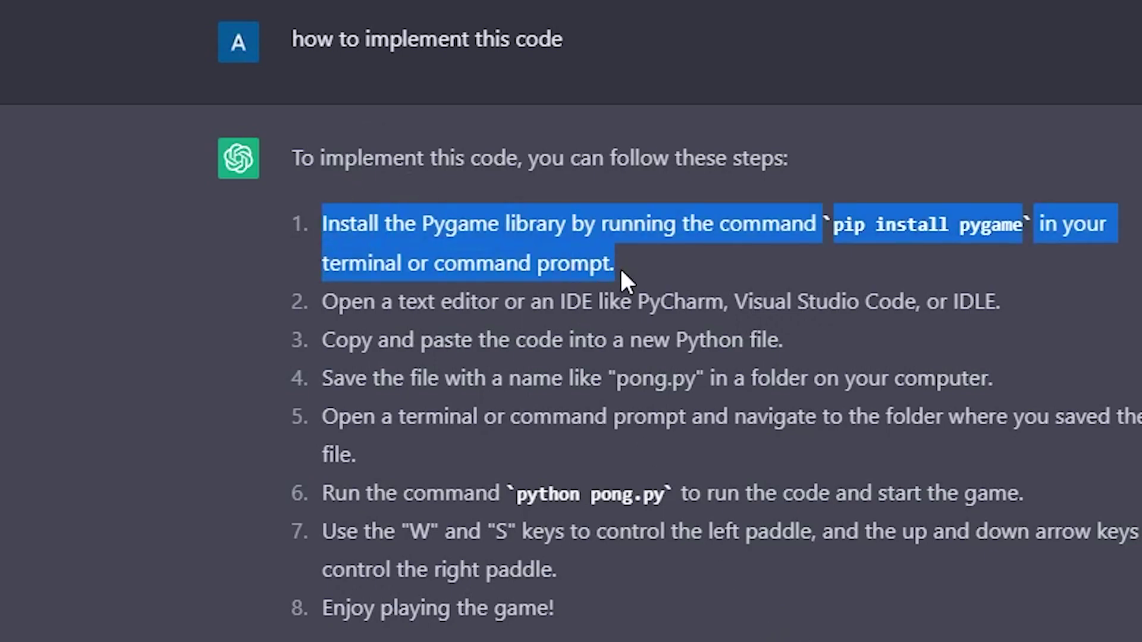
{"action": "left_click", "coordinate": [620, 267]}
{"action": "left_click_drag", "start_coordinate": [835, 225], "coordinate": [968, 227]}
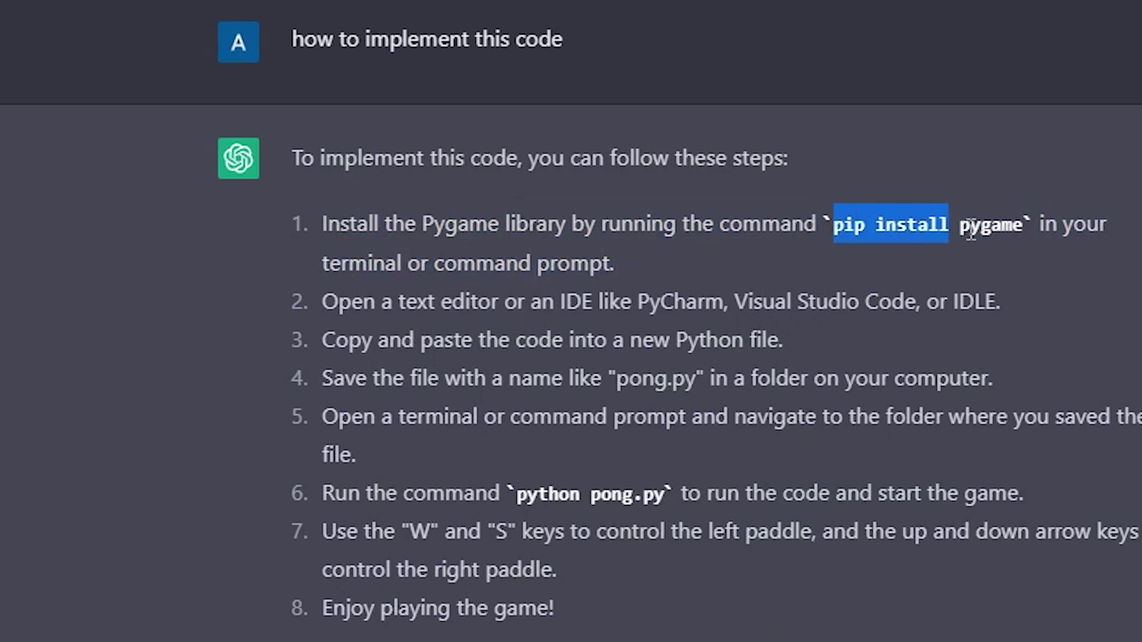
{"action": "key", "text": "Return"}
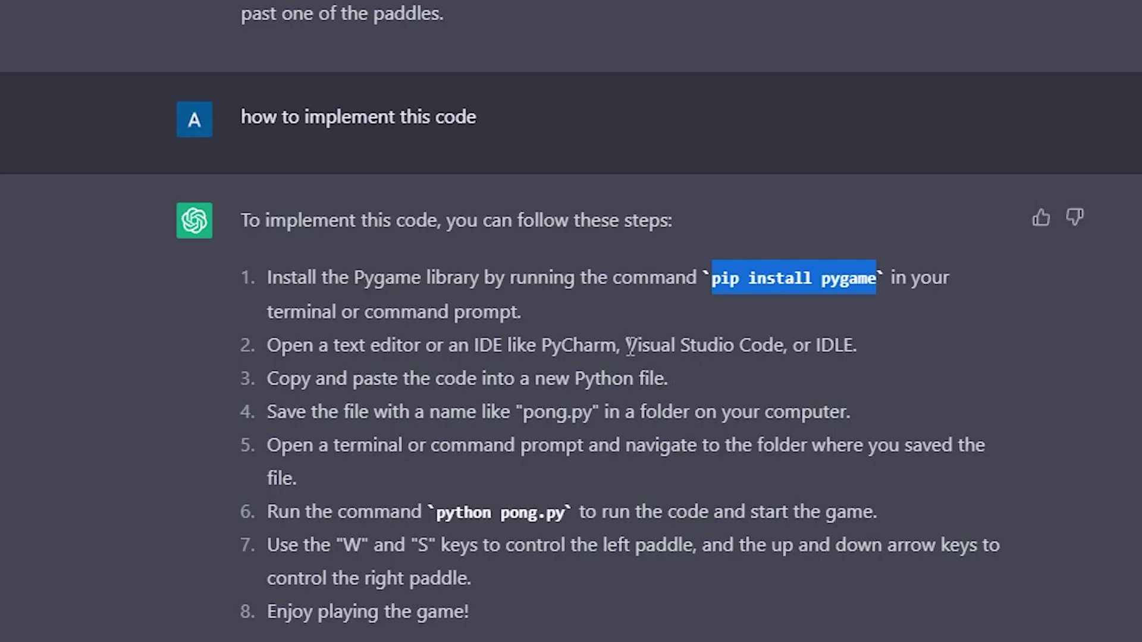
{"action": "left_click_drag", "start_coordinate": [626, 345], "coordinate": [781, 345]}
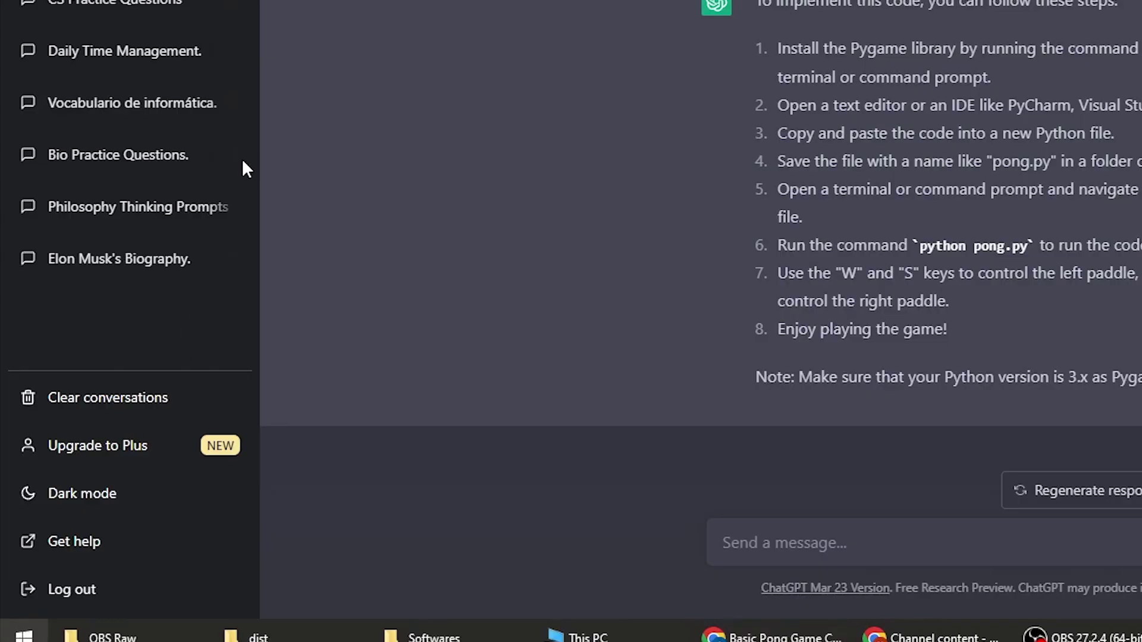
- Launch VS Code, paste the Pong code into a new file, and save it as pong.py
{"action": "key", "text": "super"}
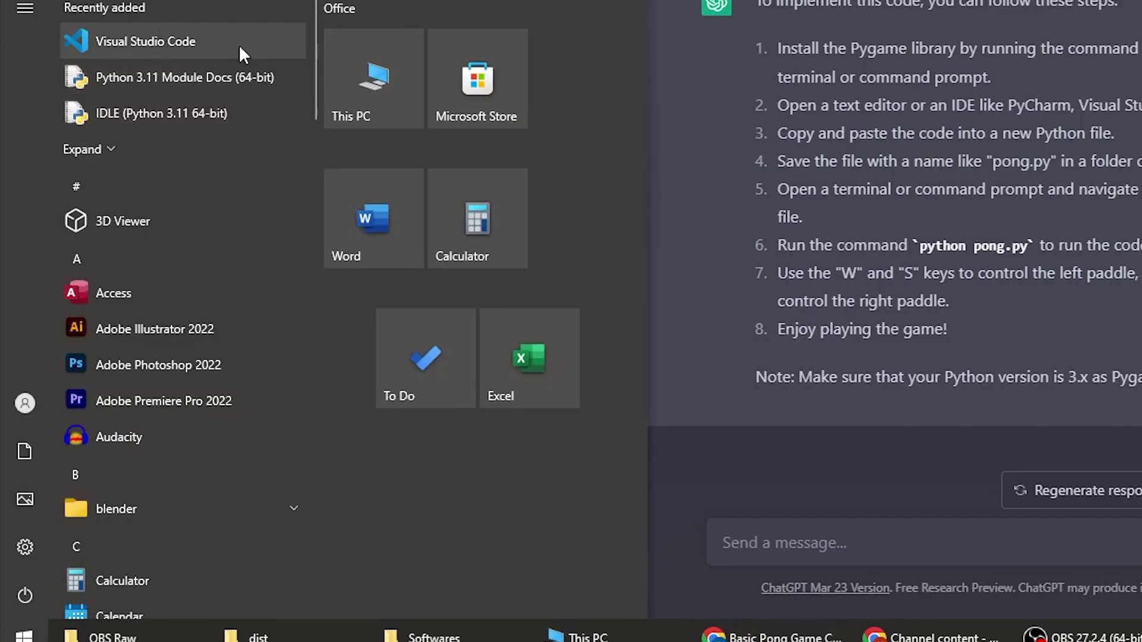
{"action": "left_click", "coordinate": [241, 33]}
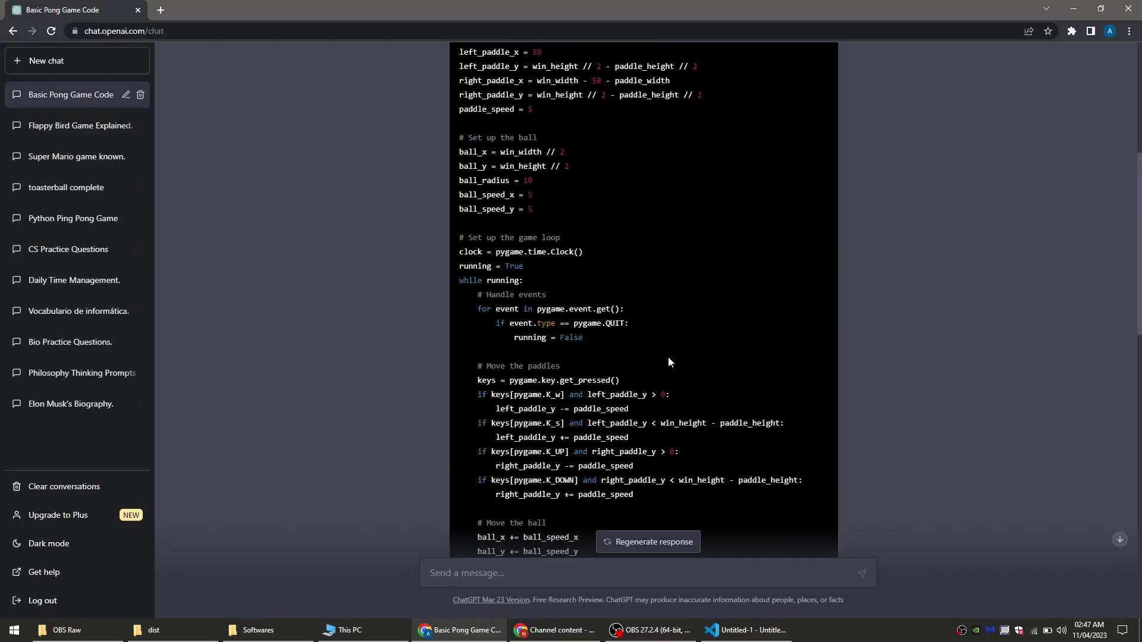
{"action": "scroll", "coordinate": [667, 356], "scroll_direction": "up", "scroll_amount": 5}
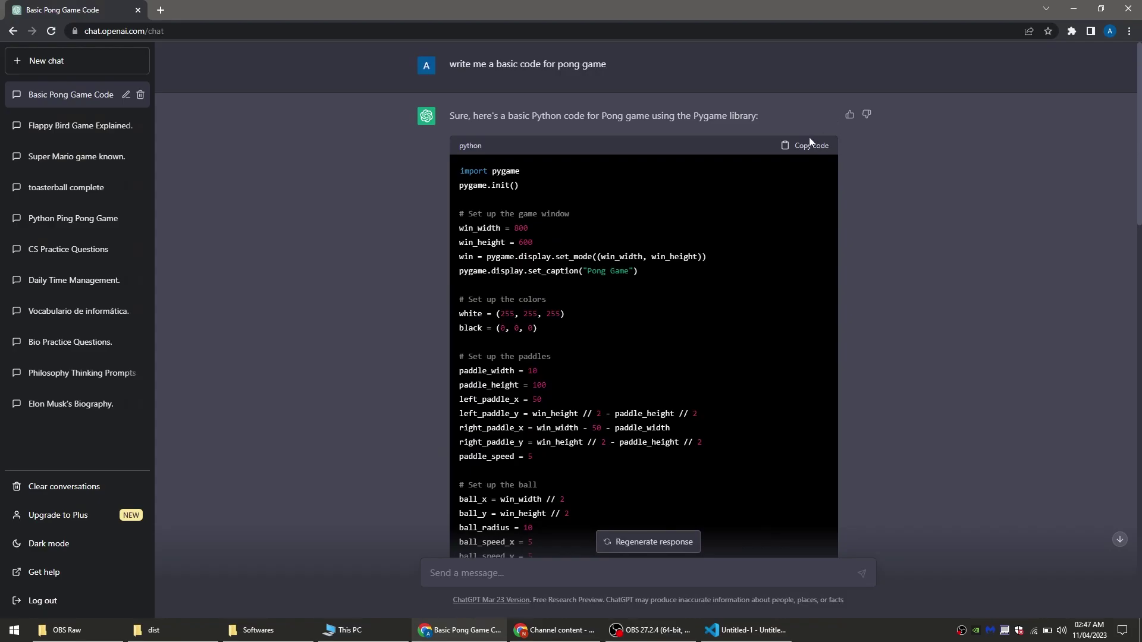
{"action": "key", "text": "alt+Tab"}
{"action": "key", "text": "ctrl+n"}
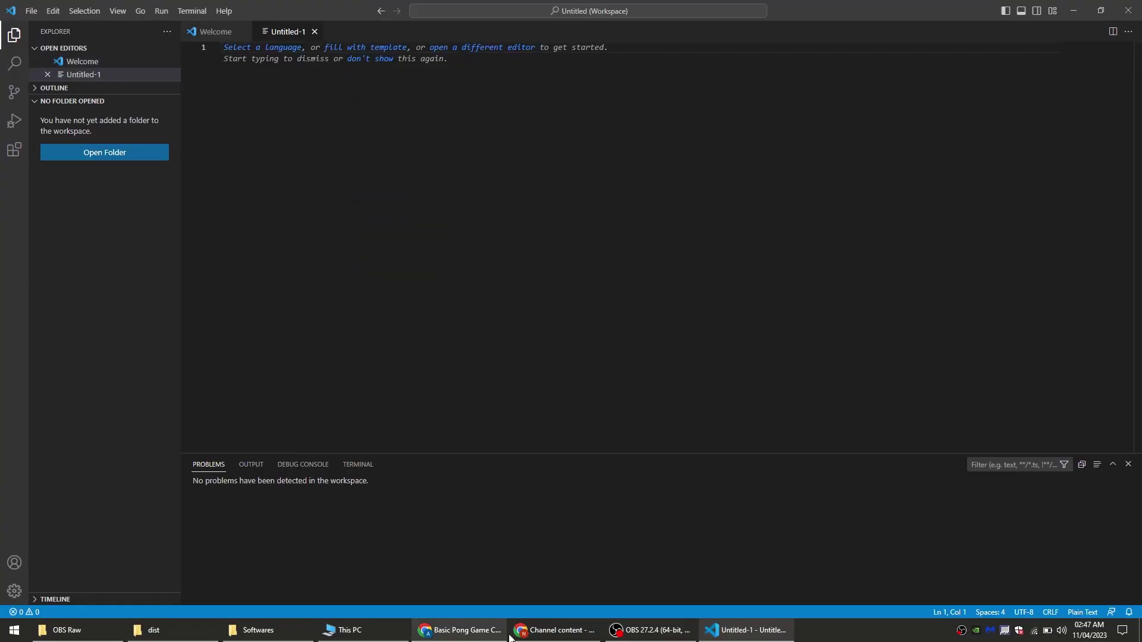
{"action": "key", "text": "ctrl+v"}
{"action": "key", "text": "ctrl+s"}
{"action": "type", "text": "pong.py"}
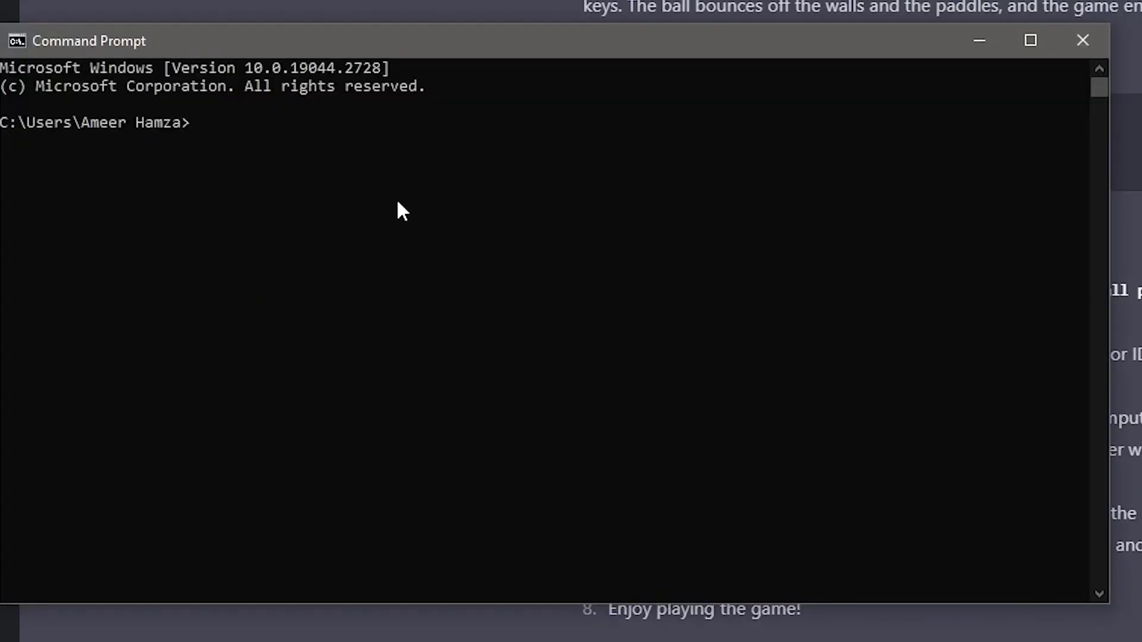
- Start the game with 'python pong.py' and begin moving both paddles
{"action": "type", "text": "python pong.py"}
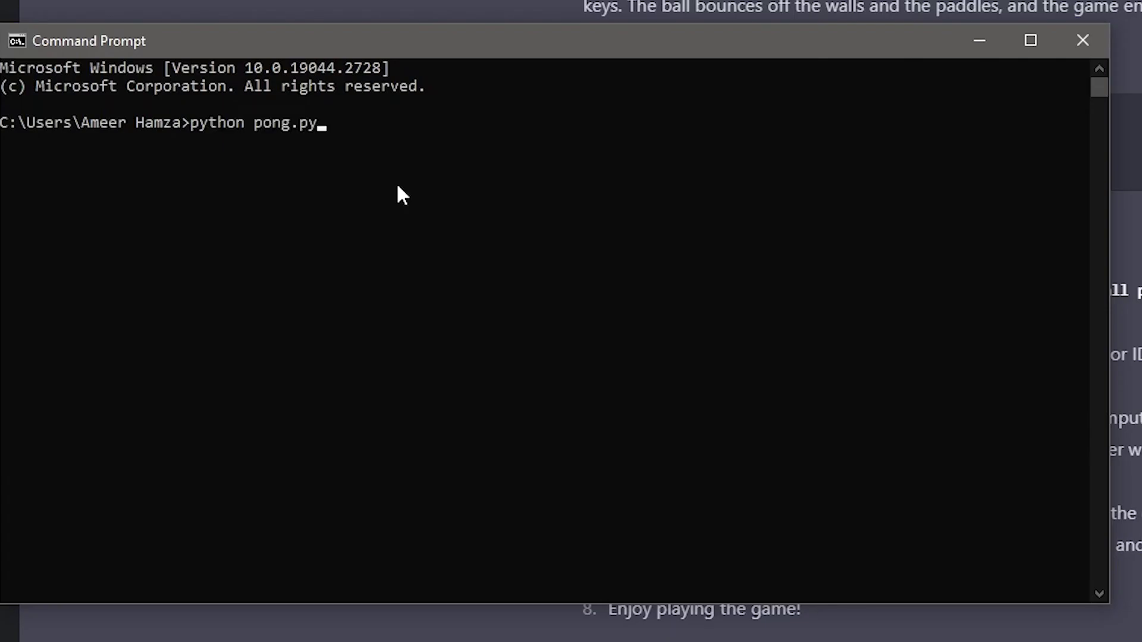
{"action": "key", "text": "Return"}
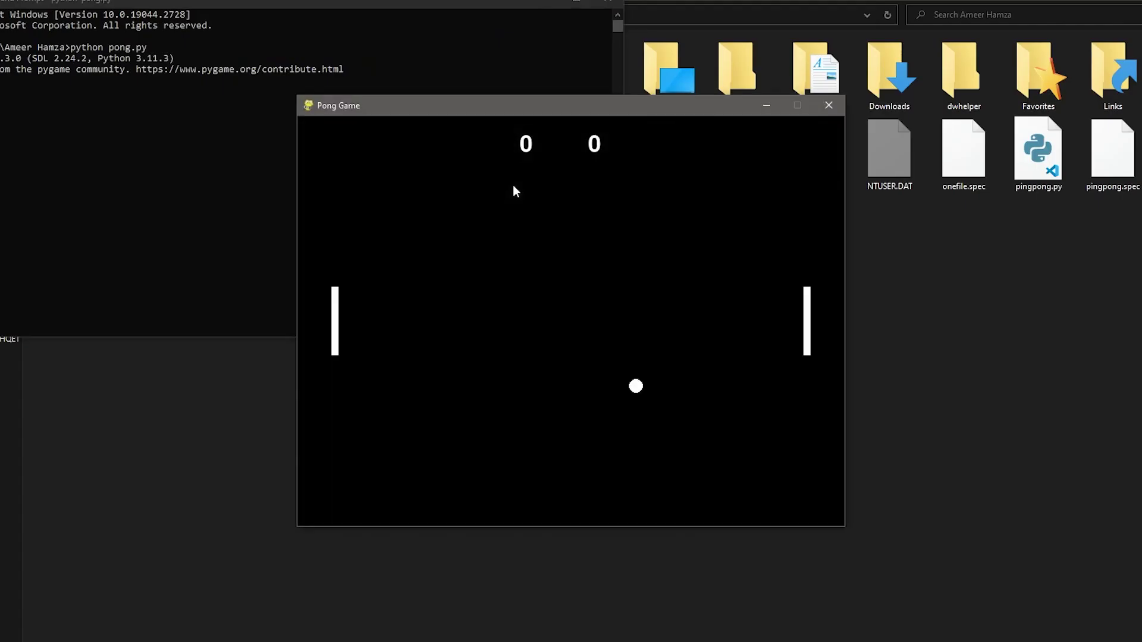
{"action": "key", "text": "Down"}
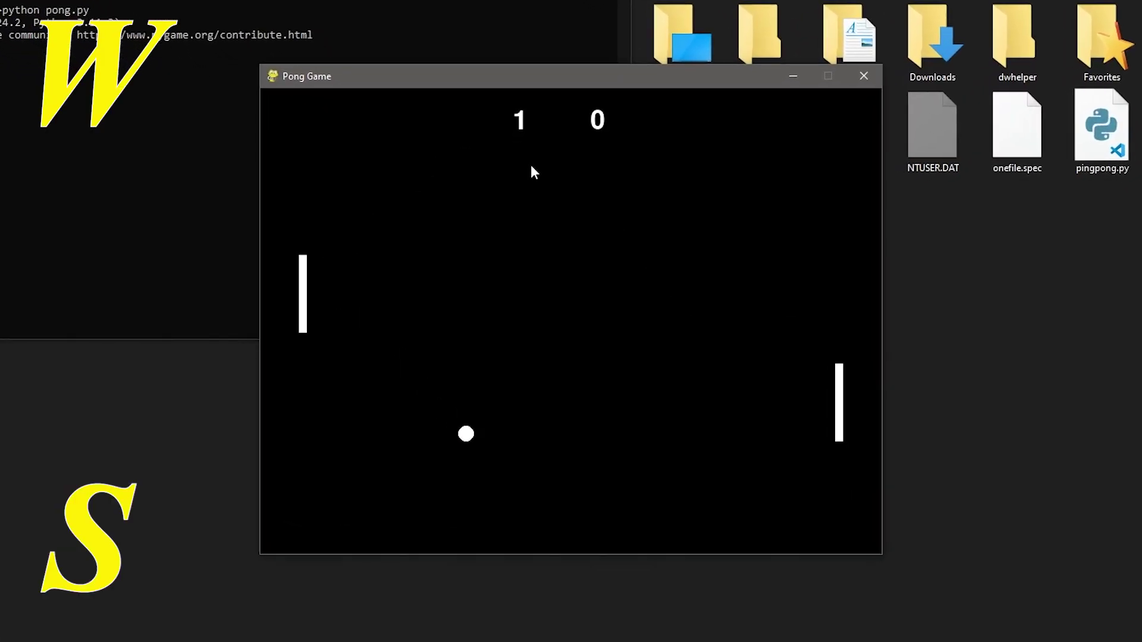
{"action": "key", "text": "Up"}
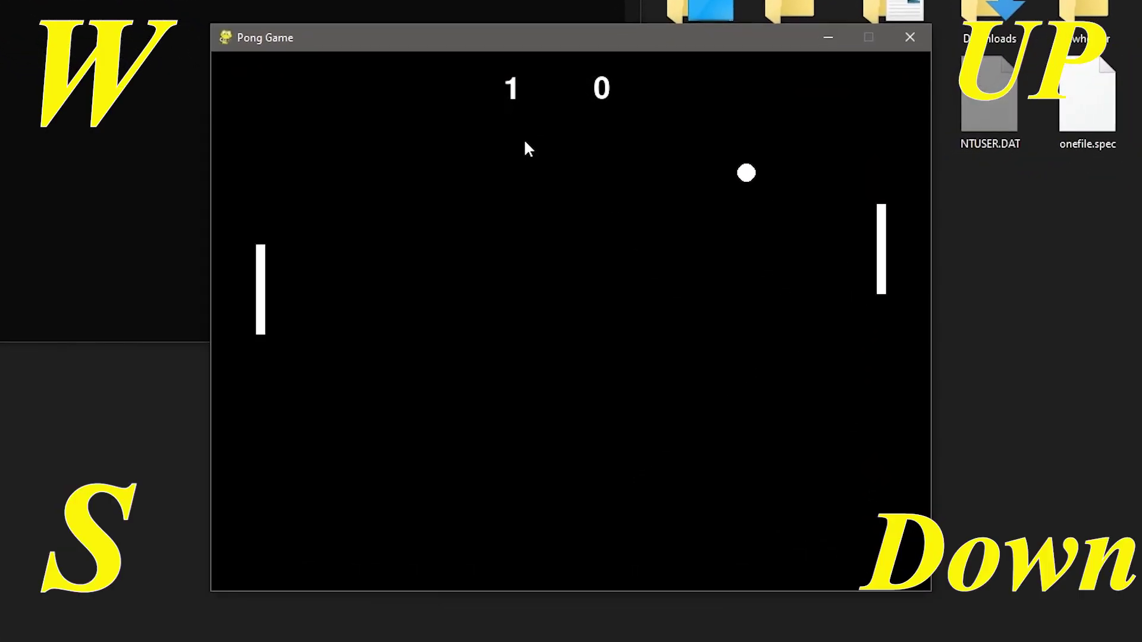
{"action": "key", "text": "s"}
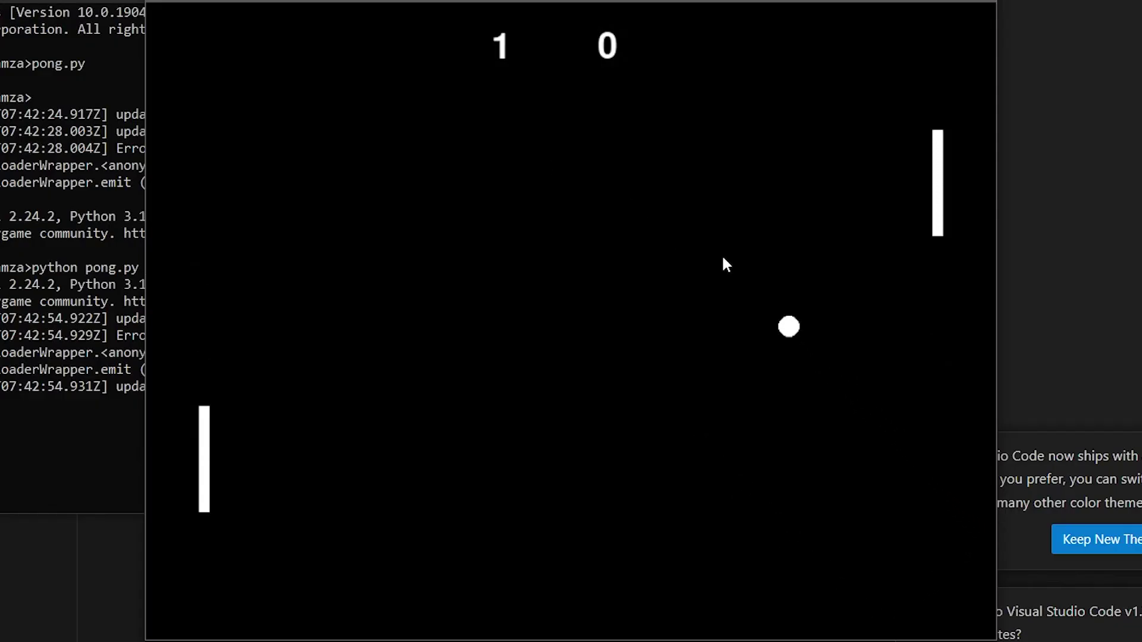
- Play rallies with W/S and Up/Down until the score reaches 1–0
{"action": "key", "text": "Down"}
{"action": "key", "text": "Down"}
{"action": "key", "text": "w"}
{"action": "key", "text": "w"}
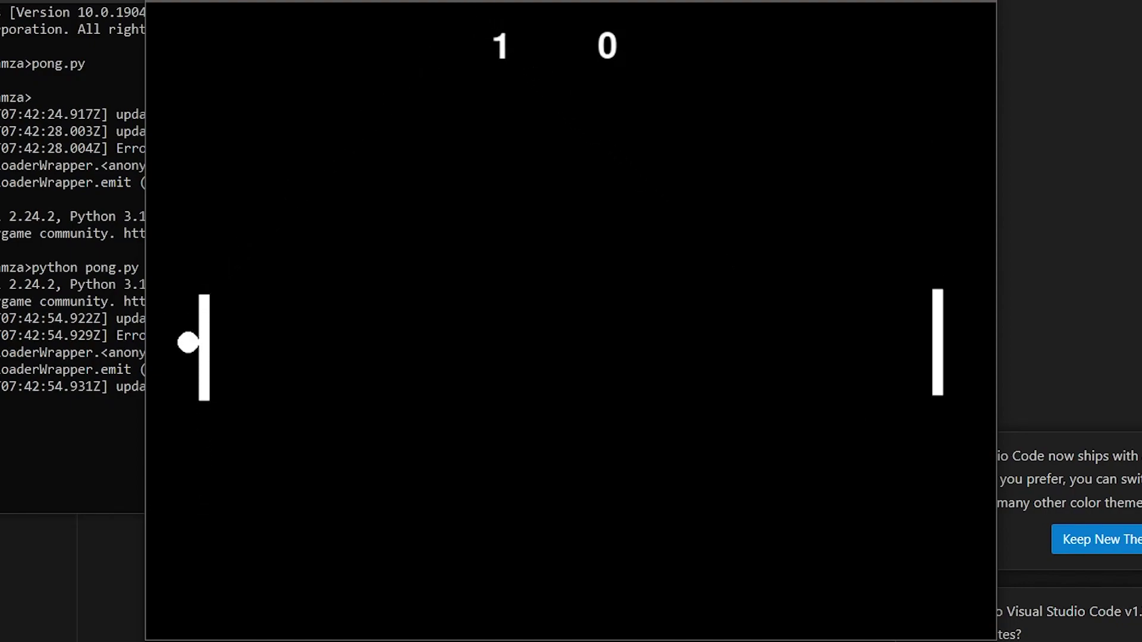
{"action": "key", "text": "w"}
{"action": "key", "text": "s"}
{"action": "key", "text": "s"}
{"action": "key", "text": "Up"}
{"action": "key", "text": "Up"}
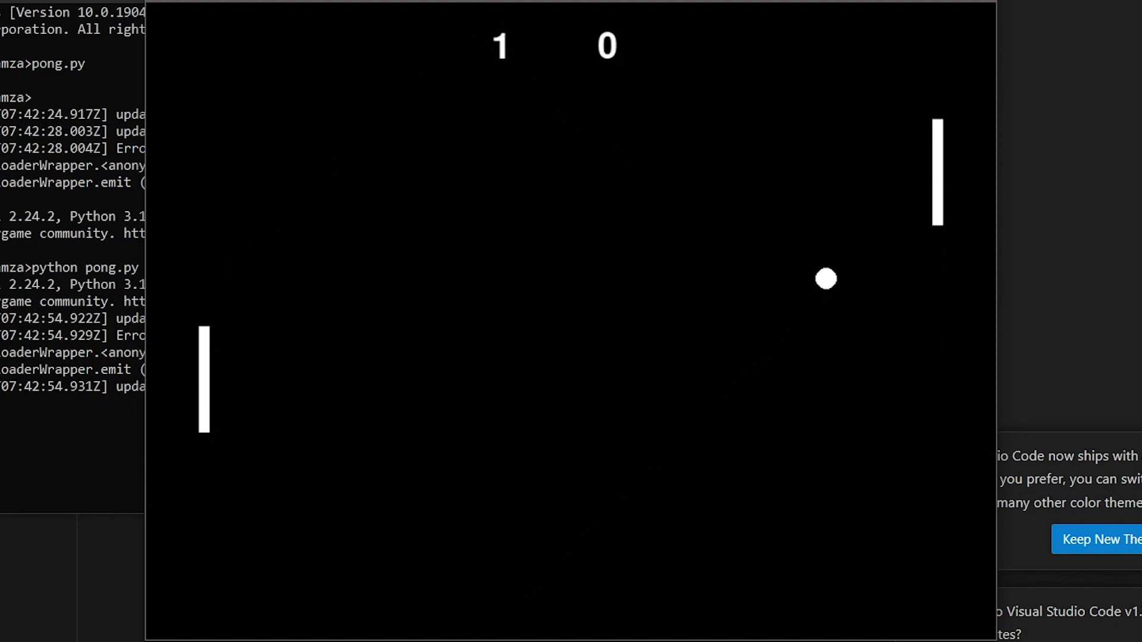
{"action": "key", "text": "Down"}
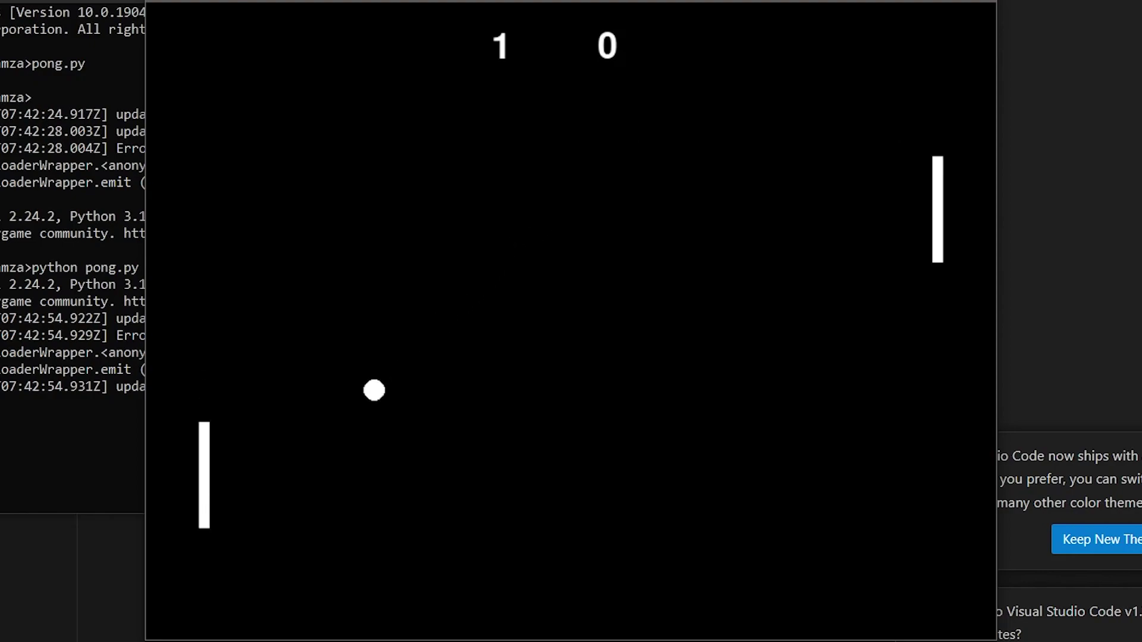
{"action": "key", "text": "s"}
{"action": "key", "text": "s"}
{"action": "key", "text": "Up"}
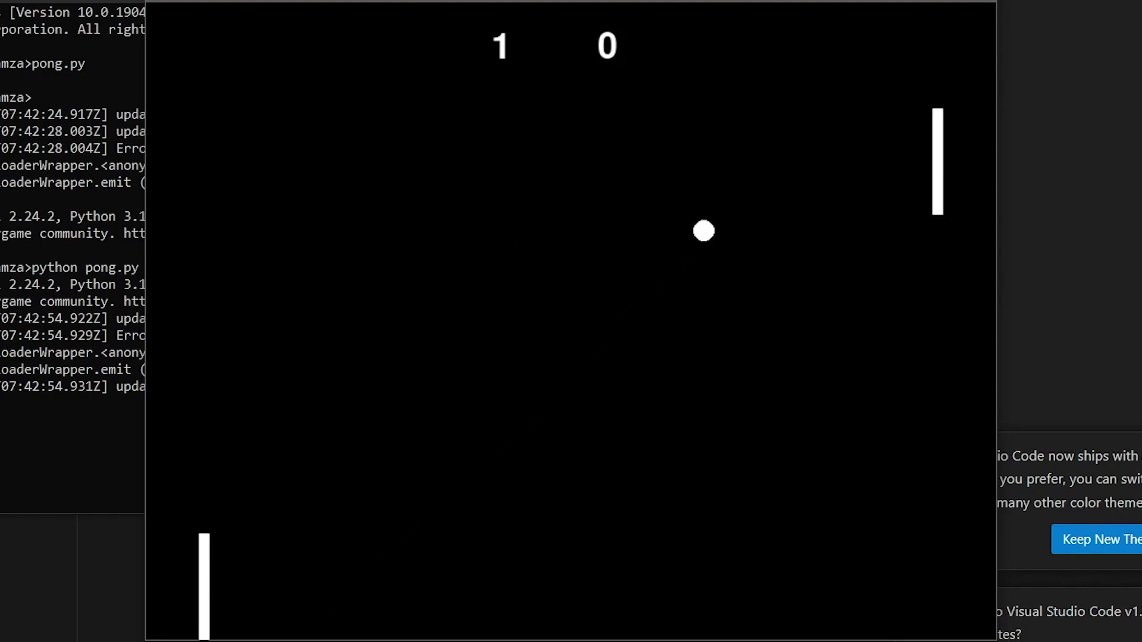
{"action": "key", "text": "Up"}
{"action": "key", "text": "Up"}
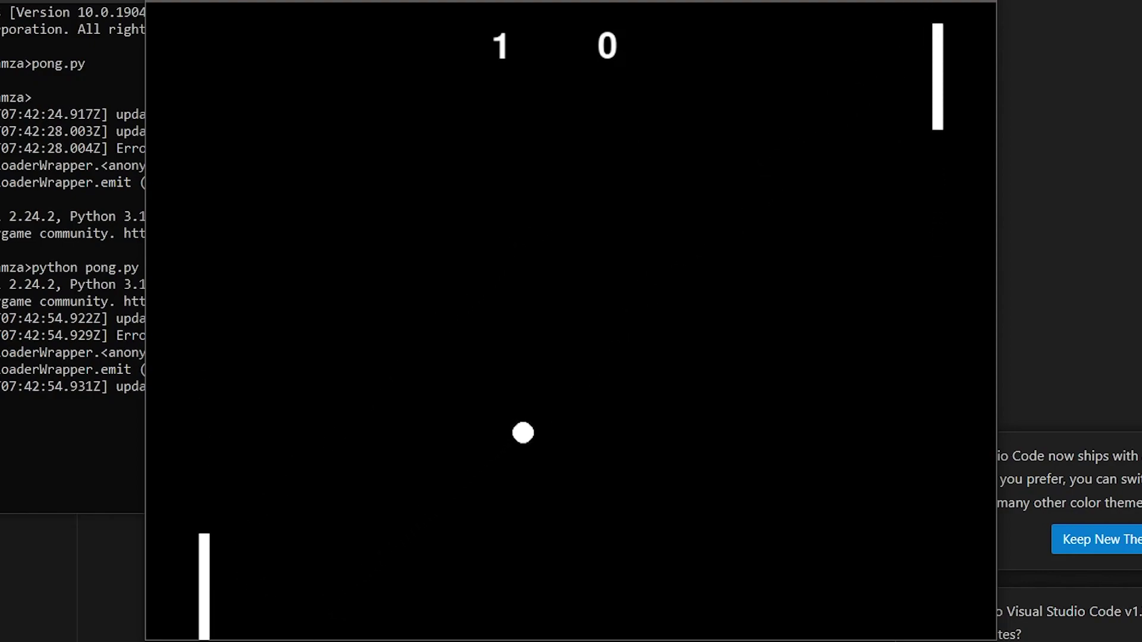
{"action": "key", "text": "w"}
{"action": "key", "text": "w"}
{"action": "key", "text": "w"}
{"action": "key", "text": "w"}
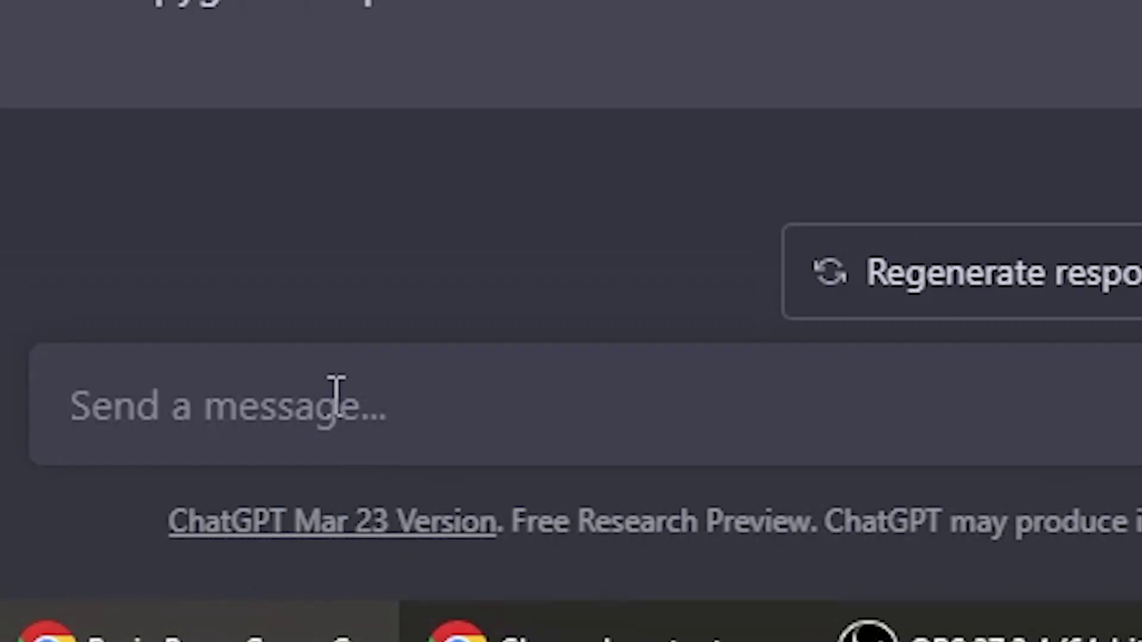
{"action": "type", "text": "how"}
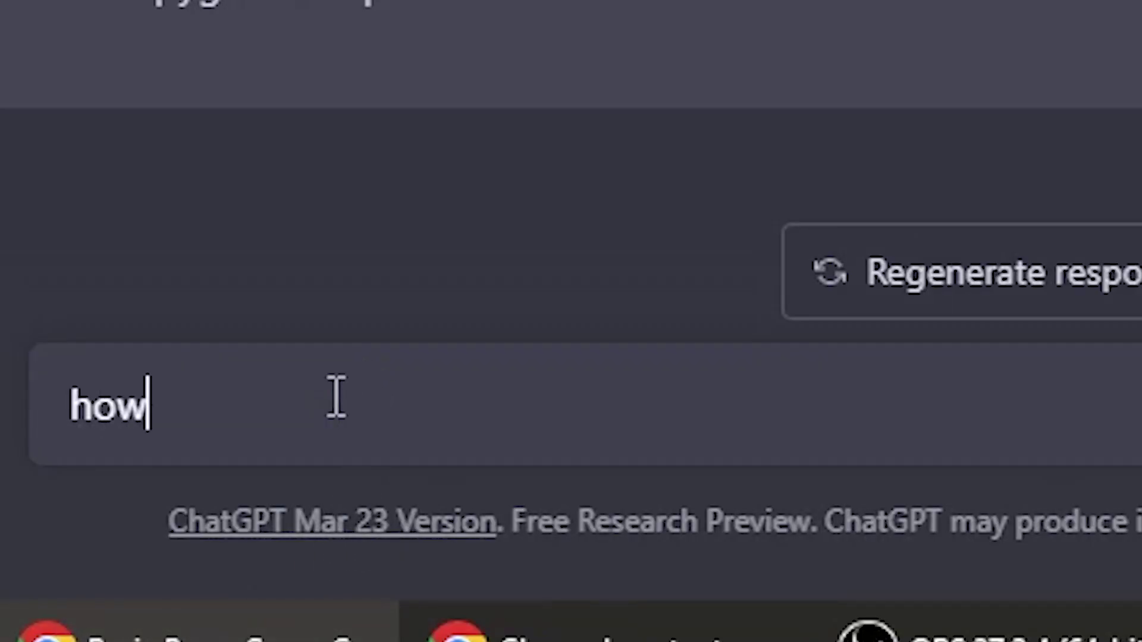
{"action": "type", "text": " to extra"}
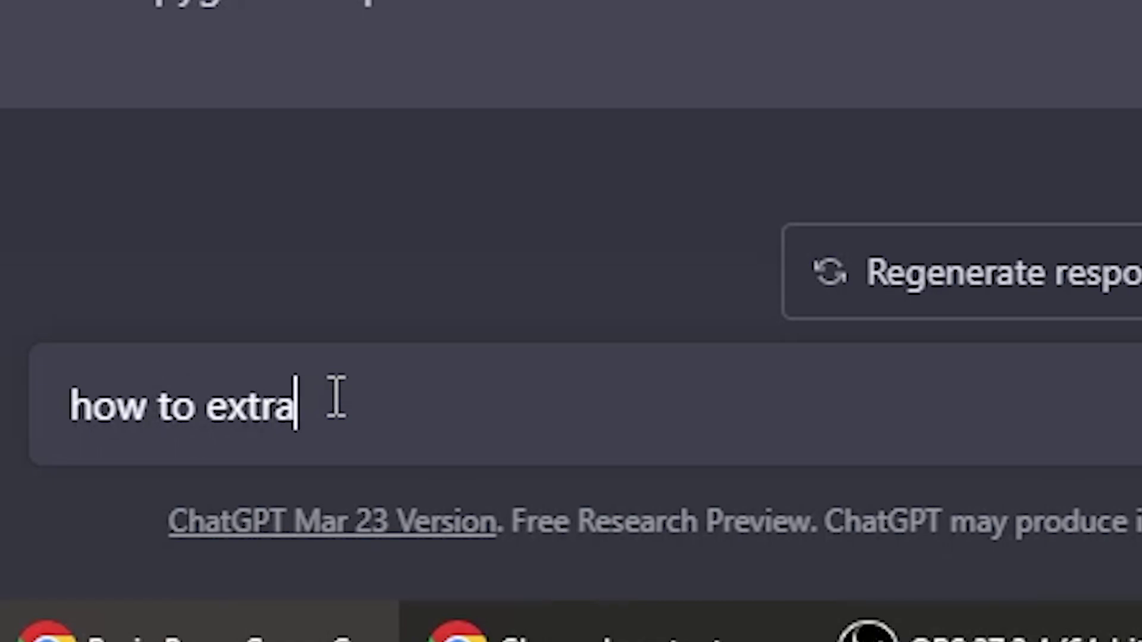
{"action": "type", "text": "ct this into a .e"}
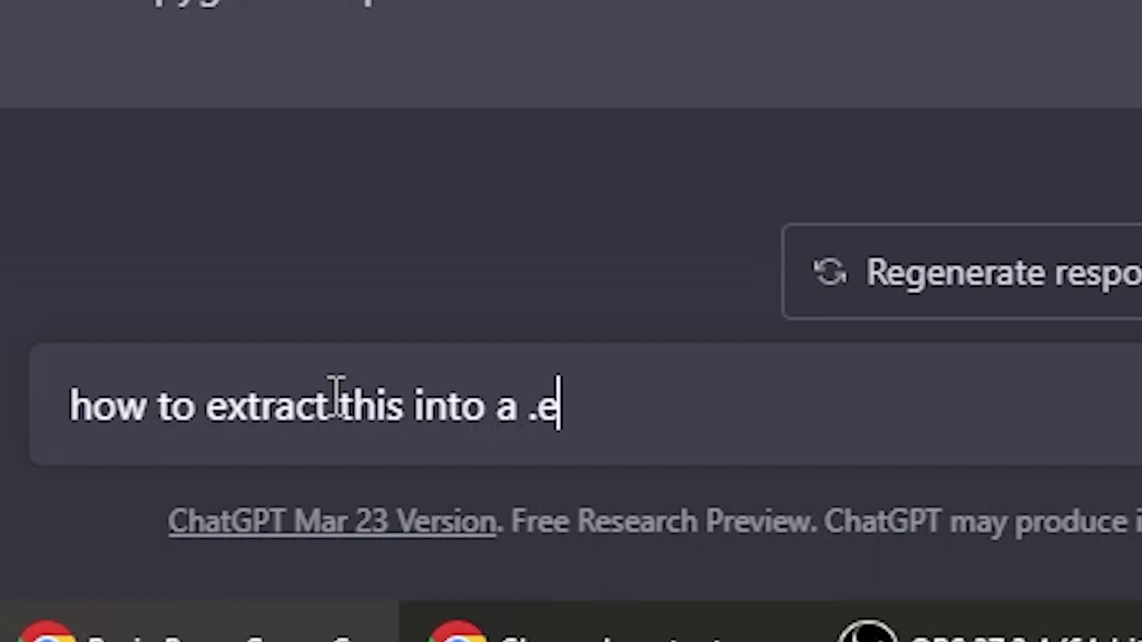
{"action": "type", "text": "ile"}
- Ask 'how to extract this into a .exe file', then run pyinstaller --name=pong --onefile --windowed pong.py
{"action": "key", "text": "Return"}
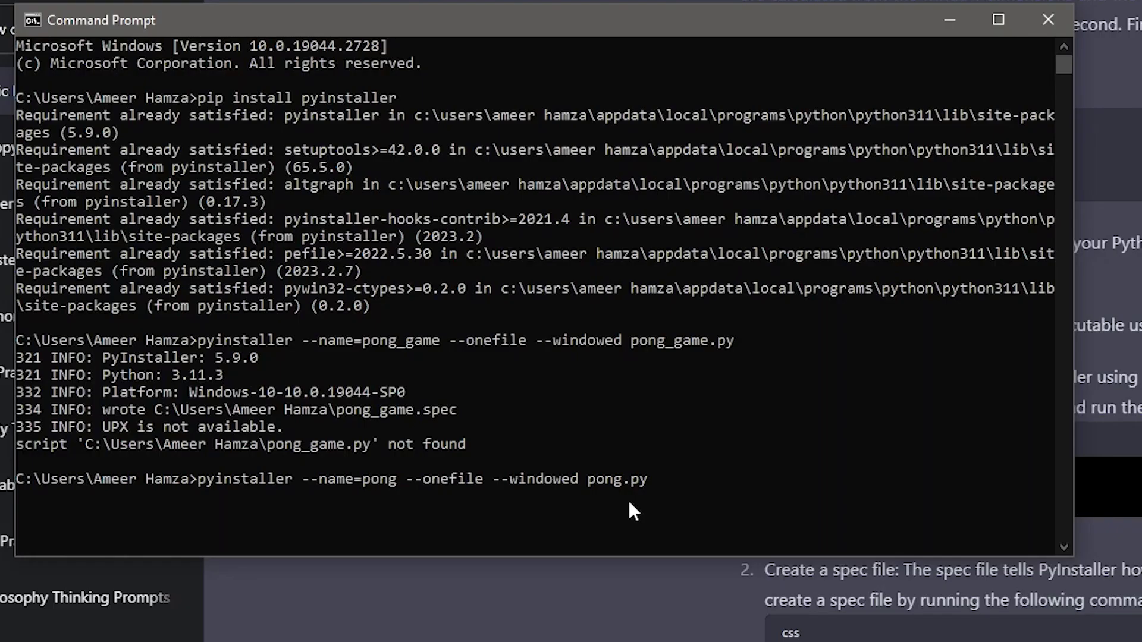
{"action": "left_click", "coordinate": [651, 482]}
{"action": "key", "text": "Return"}
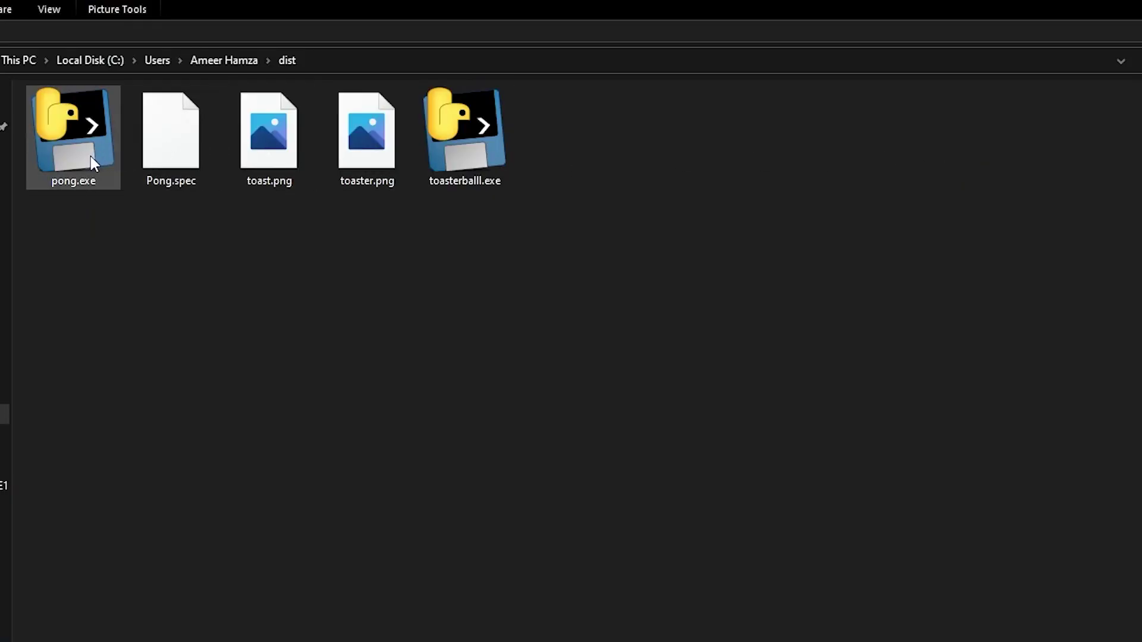
- Open pong.exe from the dist folder and play with the Up/Down and S keys
{"action": "double_click", "coordinate": [90, 156]}
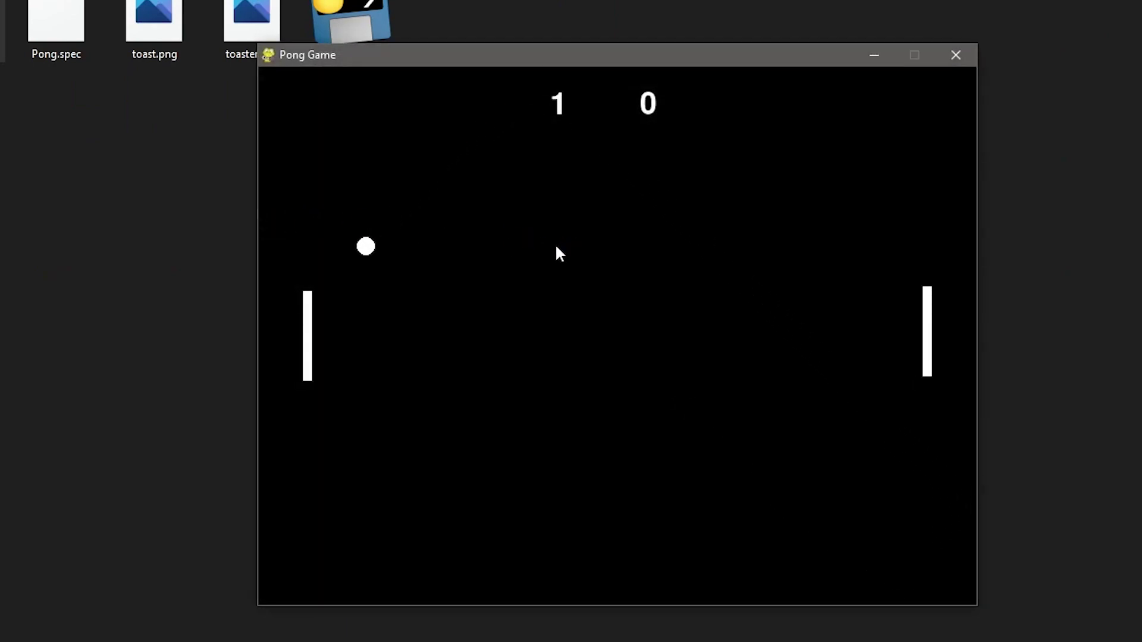
{"action": "key", "text": "Down"}
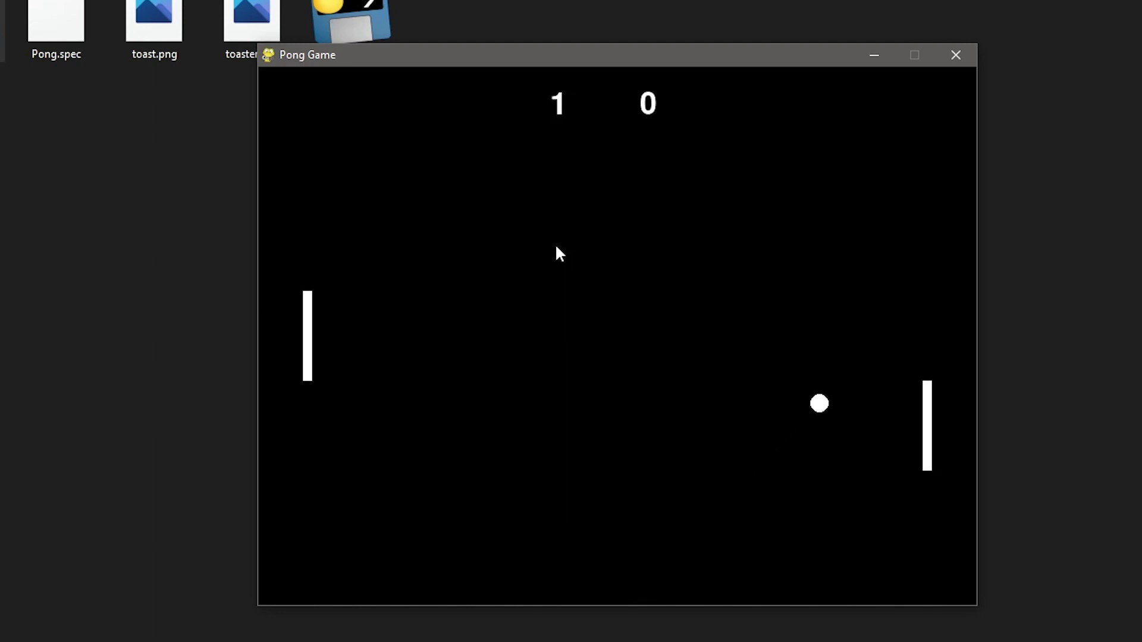
{"action": "key", "text": "Up"}
{"action": "key", "text": "Up"}
{"action": "key", "text": "Up"}
{"action": "key", "text": "s"}
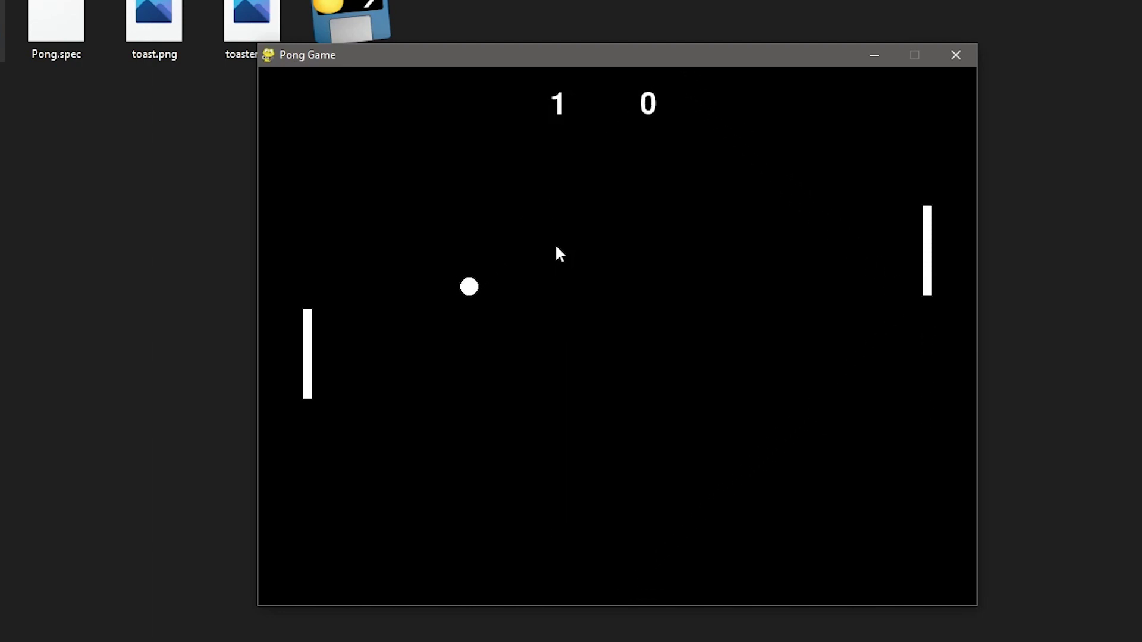
{"action": "key", "text": "s"}
{"action": "key", "text": "s"}
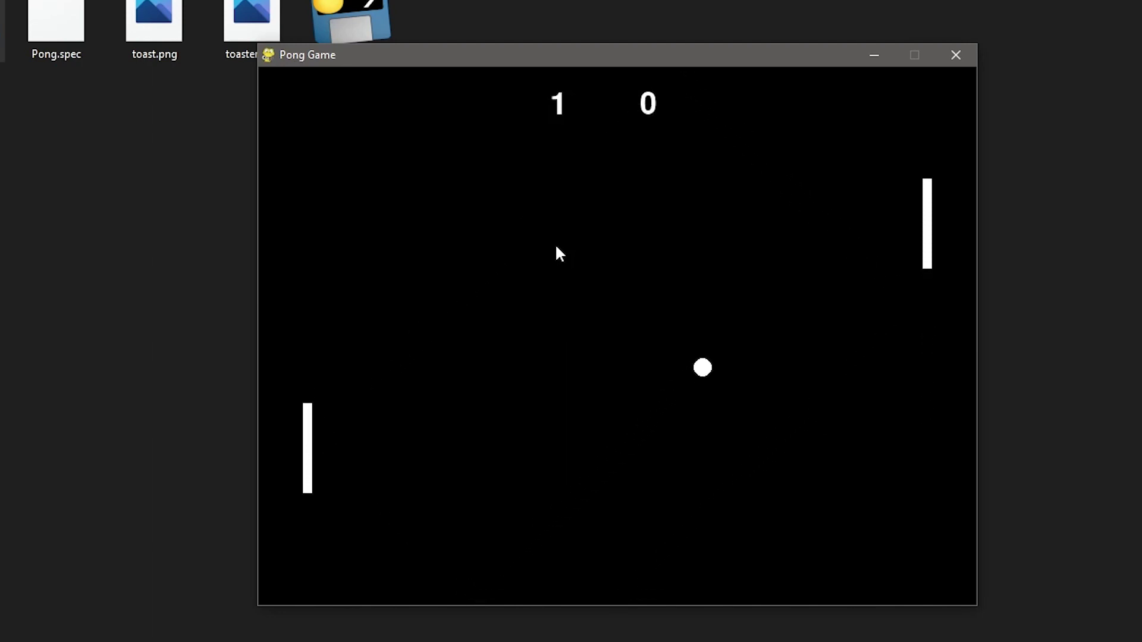